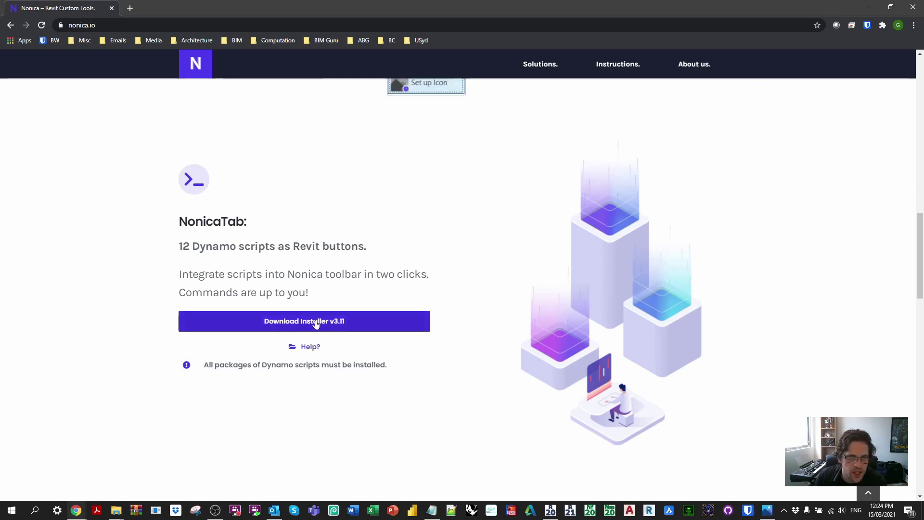
- Download the NonicaTab v3.11 installer and scroll down to the 'How does it work?' setup steps
left_click(326, 325)
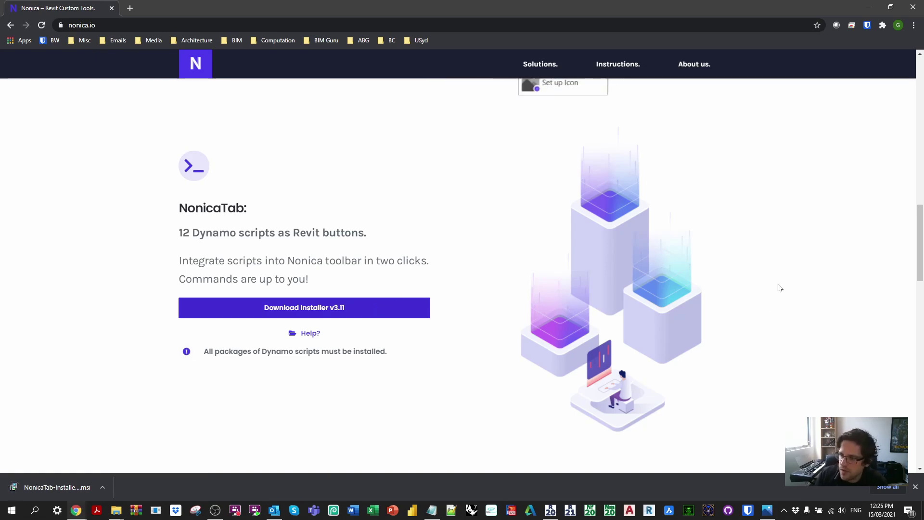
scroll(778, 287, "down", 1)
scroll(778, 287, "down", 6)
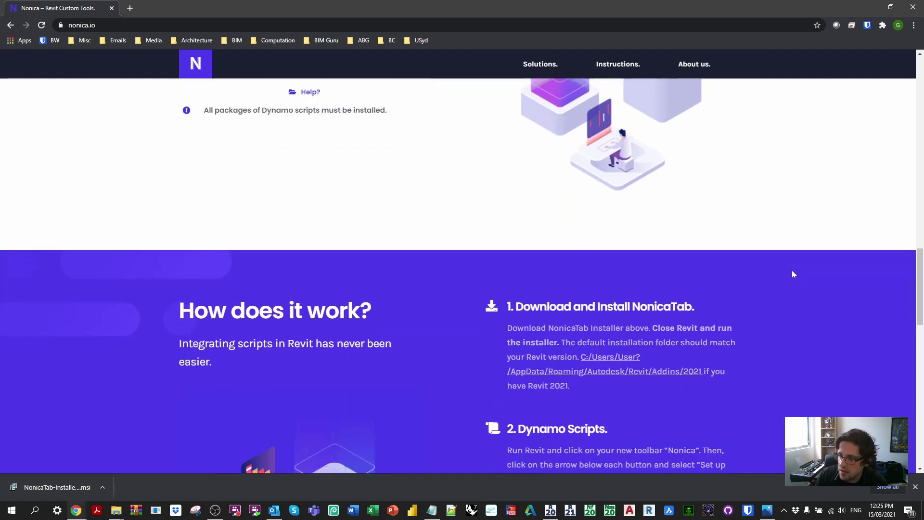
scroll(792, 274, "down", 2)
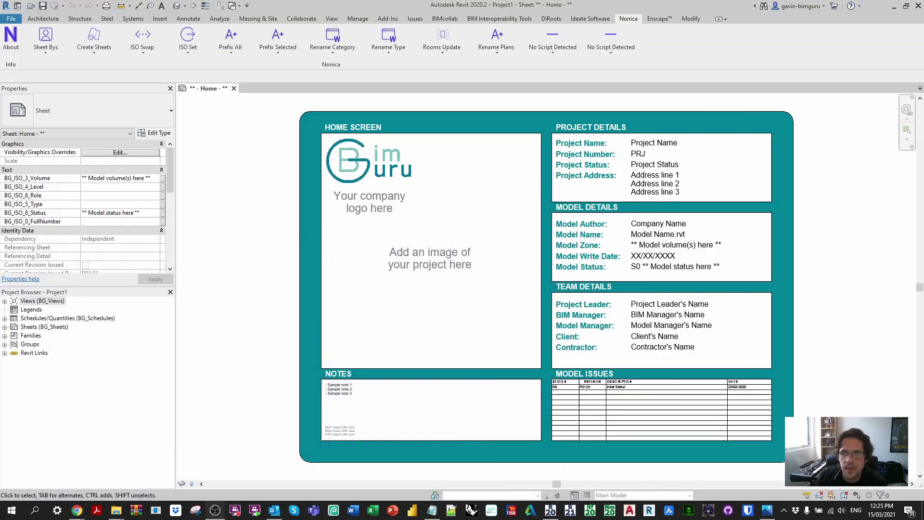
- Return to Revit and bring up the setup menu of the first 'No Script Detected' Nonica button
left_click(869, 7)
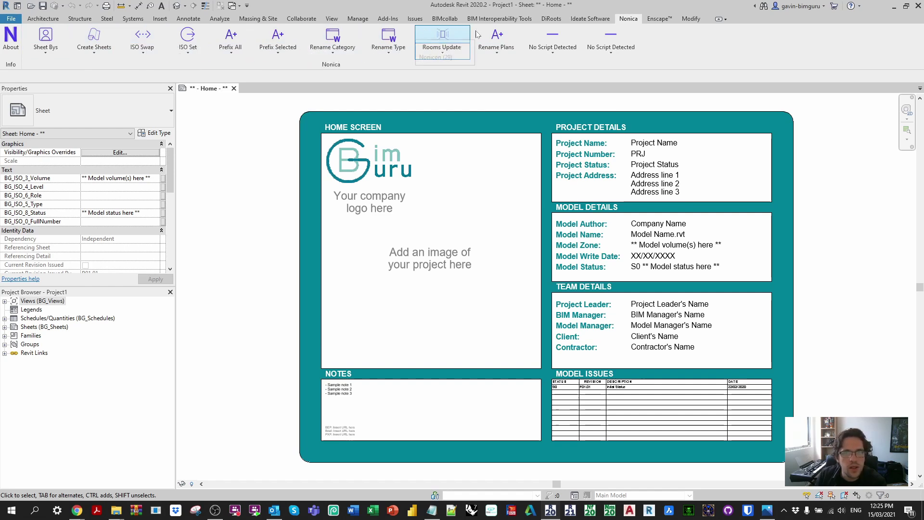
right_click(682, 53)
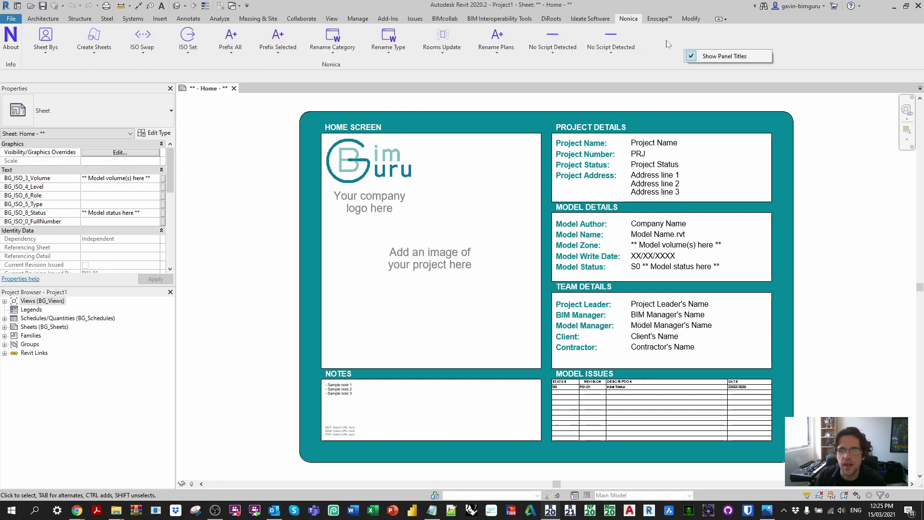
left_click(671, 51)
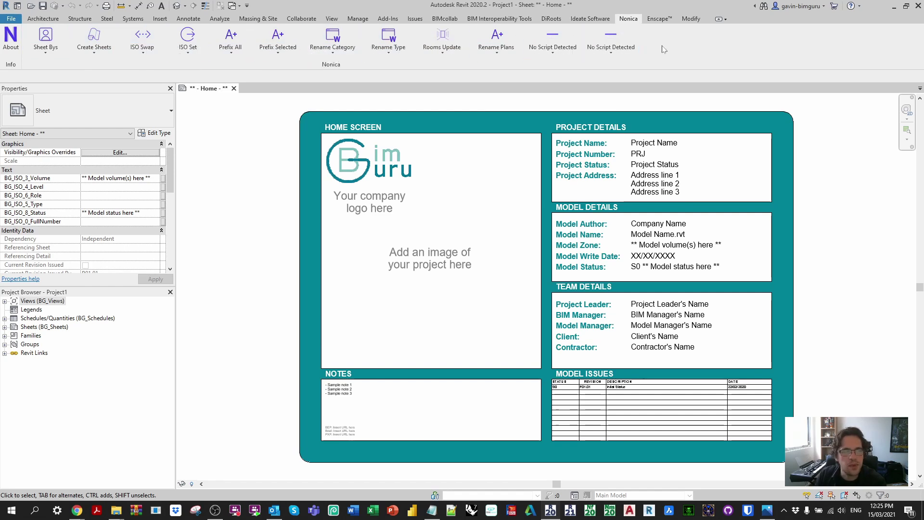
left_click(555, 54)
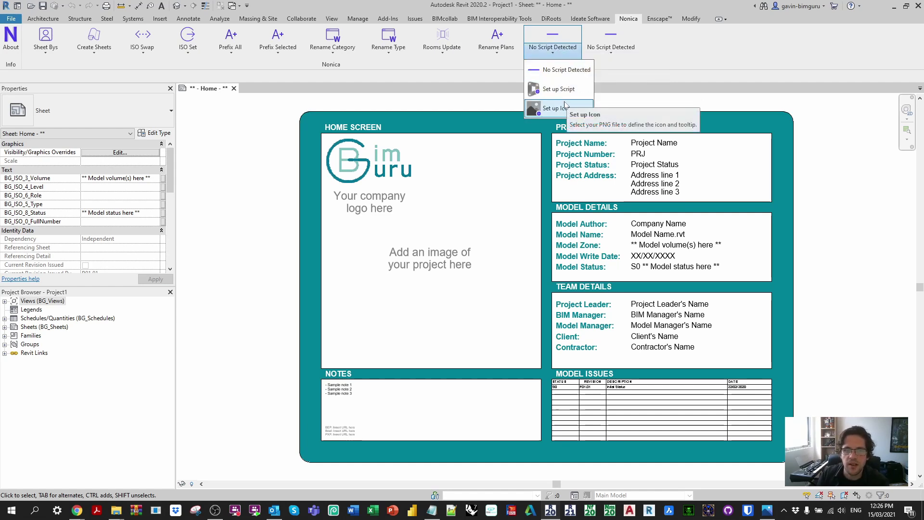
- Load Sheet Bys DS.dyn from the pasted Nonica scripts folder path onto the empty button
left_click(559, 89)
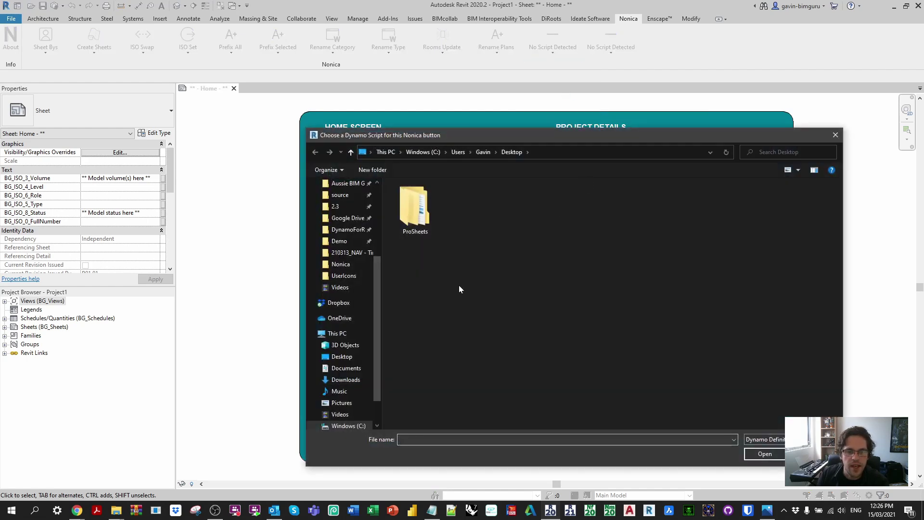
mouse_move(116, 511)
left_click(134, 475)
left_click(641, 125)
key("ctrl+c")
left_click(735, 52)
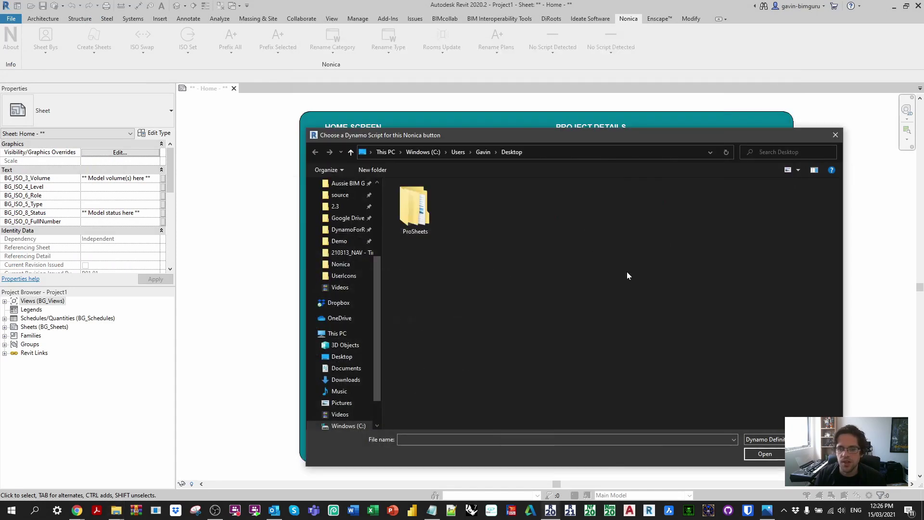
left_click(585, 439)
key("ctrl+v")
key("Return")
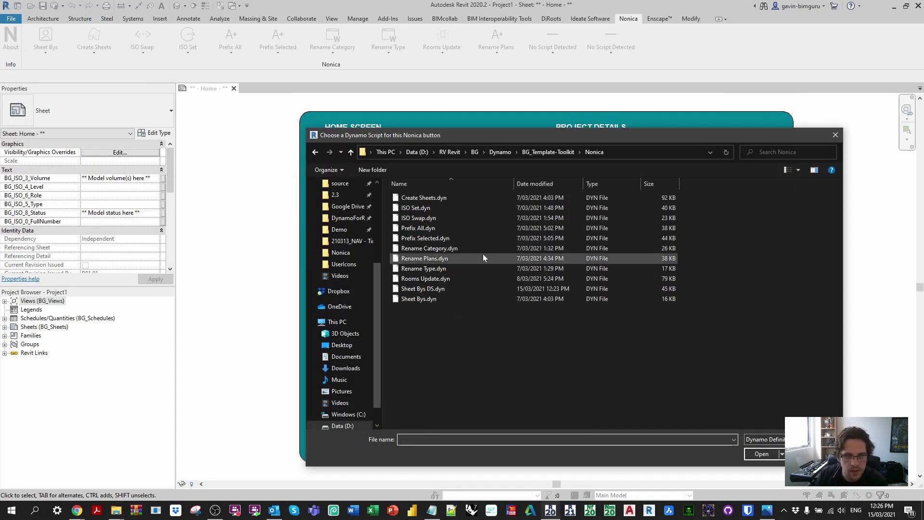
left_click(454, 291)
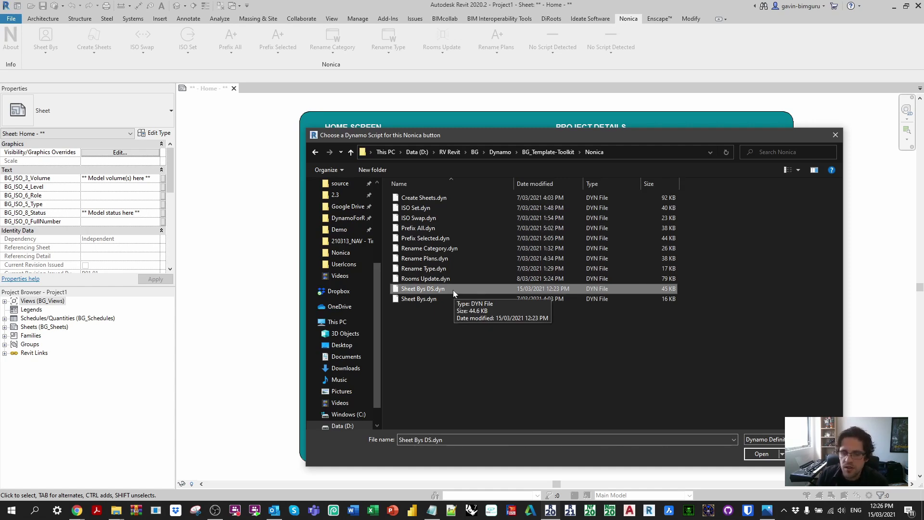
double_click(418, 290)
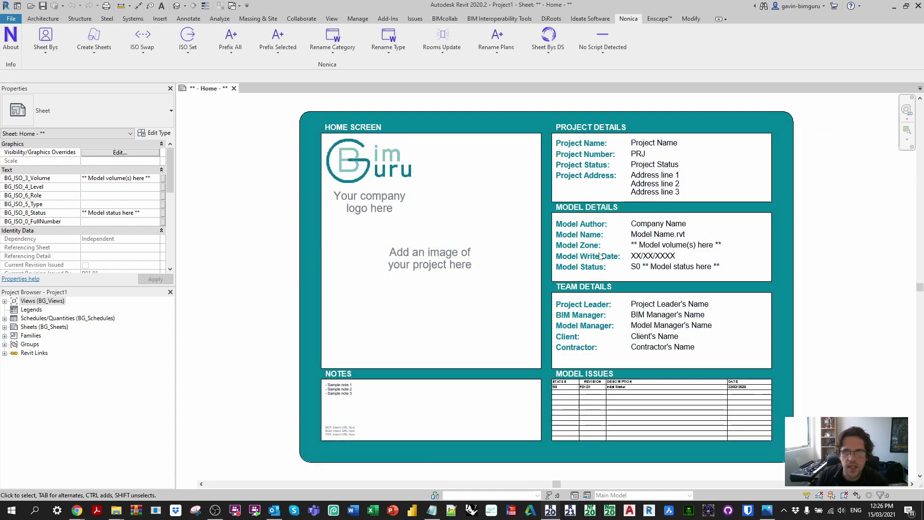
- Set the Sheet Bys DS button icon to Nonicon (53).png from the UserIcons folder
left_click(547, 56)
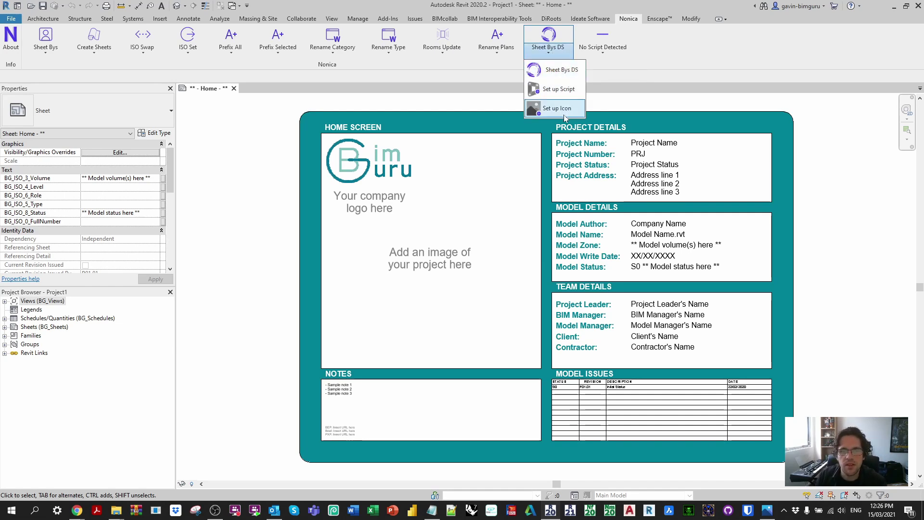
left_click(554, 108)
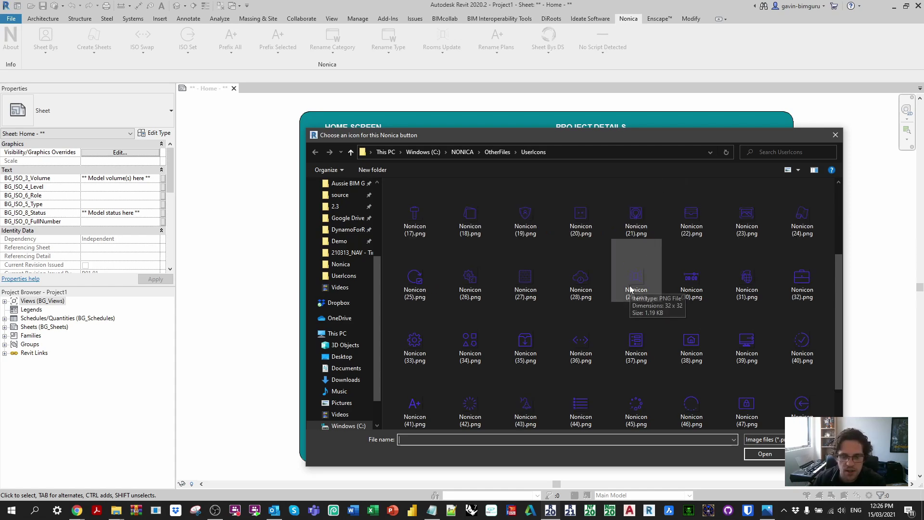
scroll(580, 348, "down", 3)
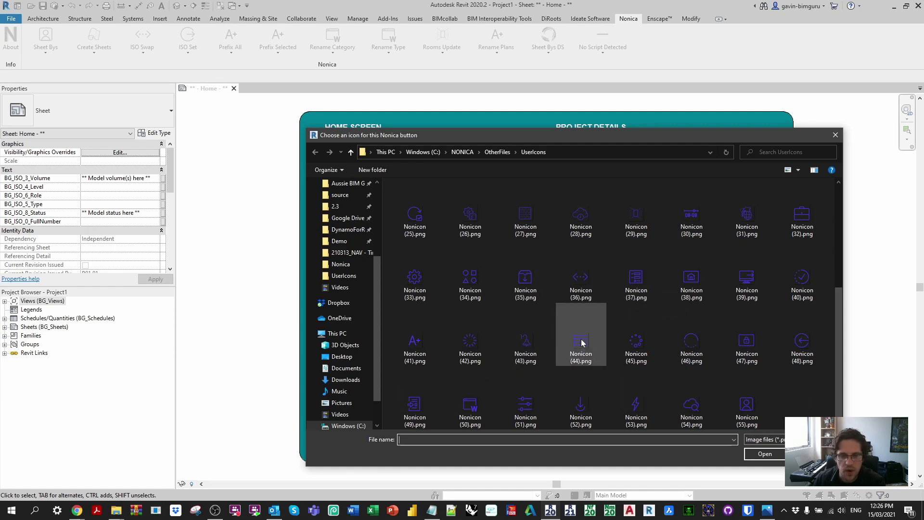
left_click(409, 284)
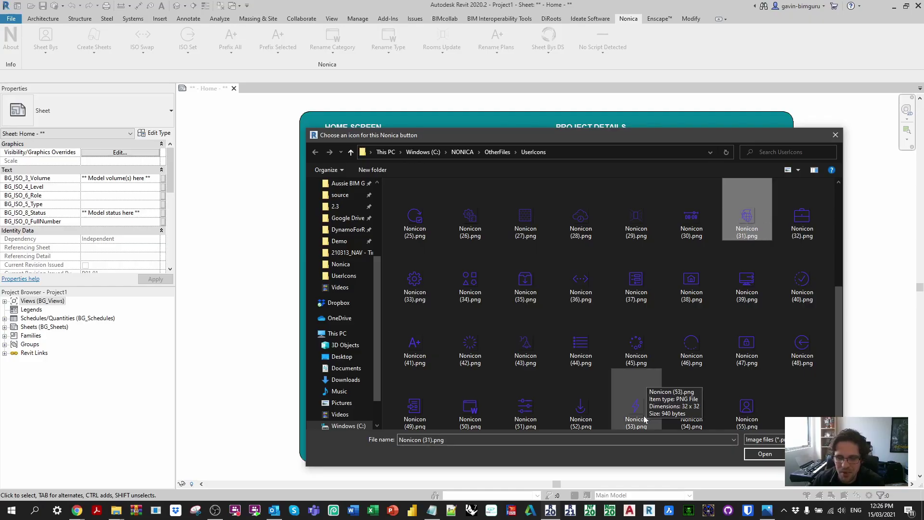
left_click(645, 402)
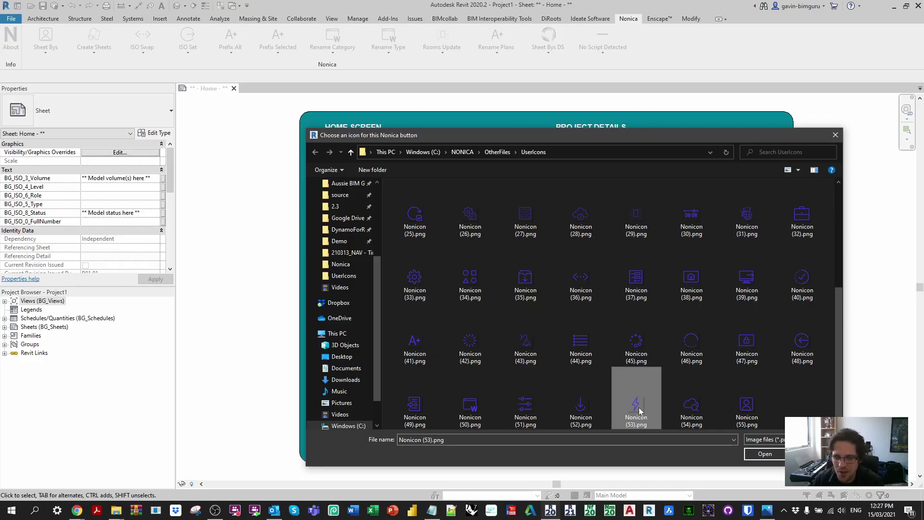
double_click(639, 411)
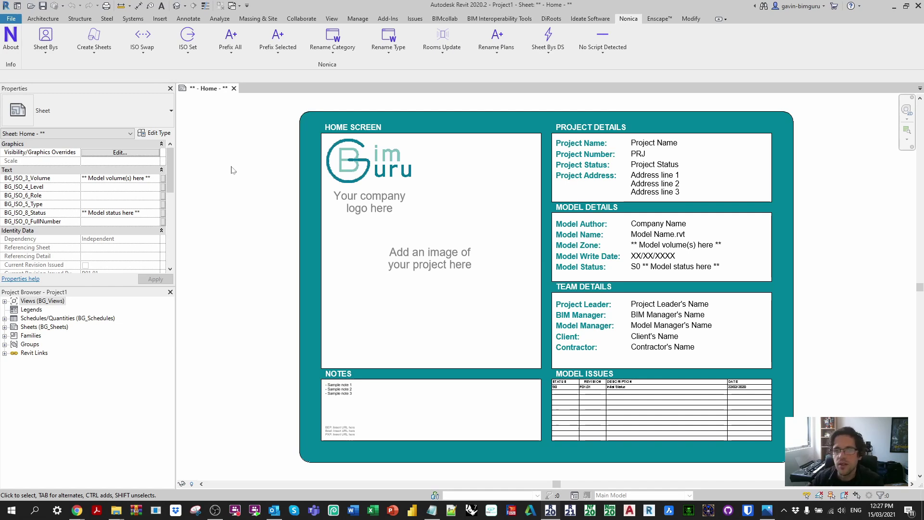
- Expand Sheets > 01_Documentation > 10_GA Plans in the Project Browser and switch to Manage
double_click(61, 327)
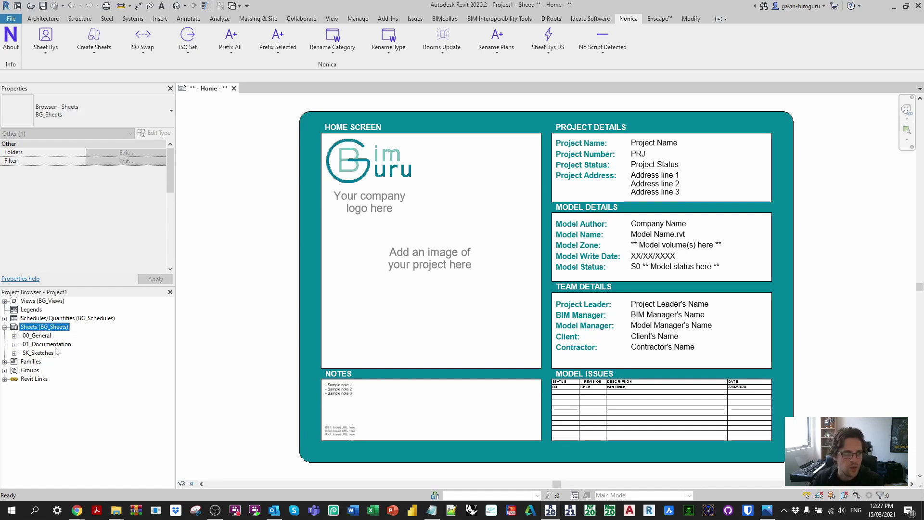
double_click(54, 345)
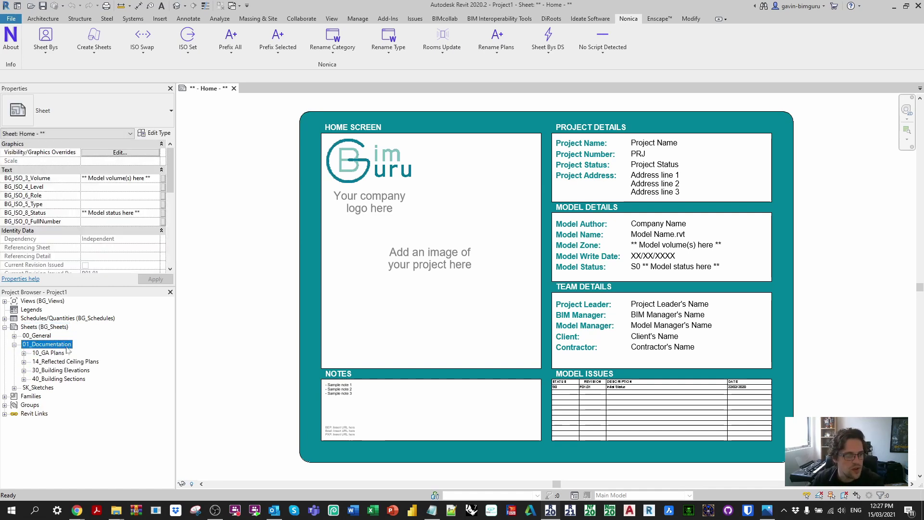
double_click(54, 353)
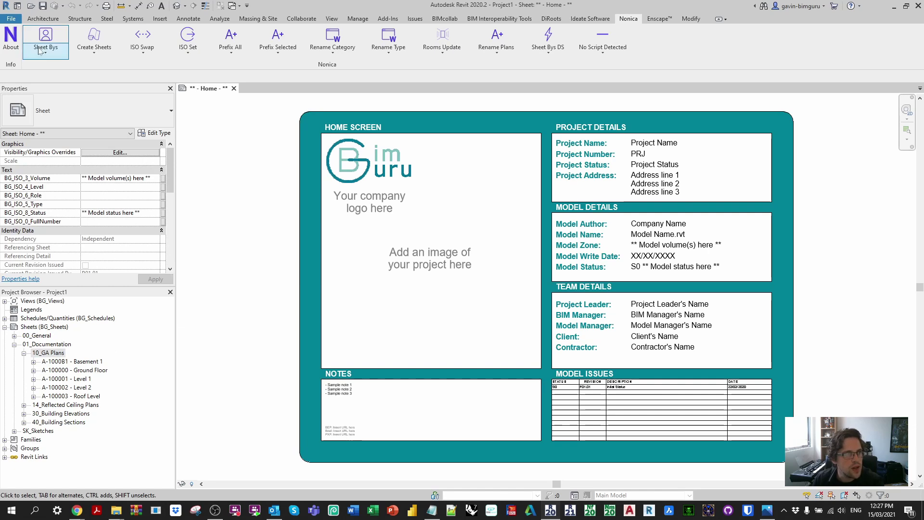
left_click(360, 22)
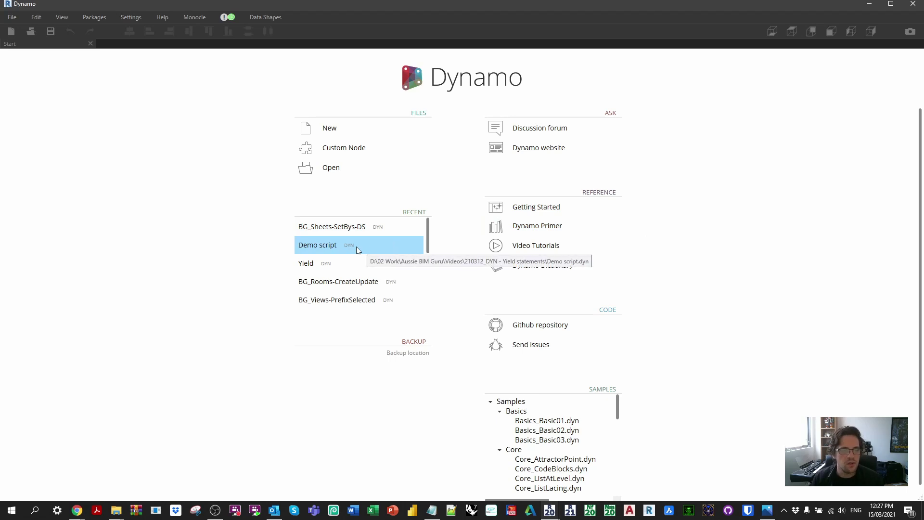
left_click(344, 174)
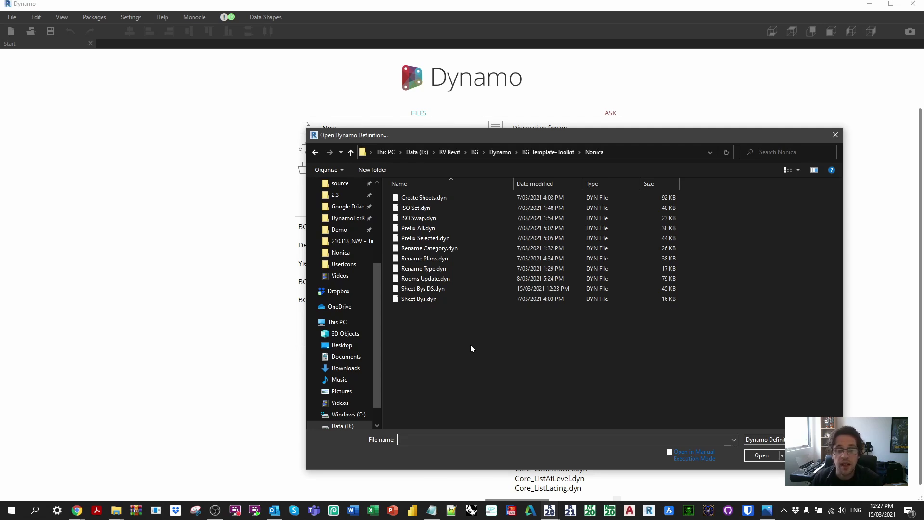
double_click(429, 299)
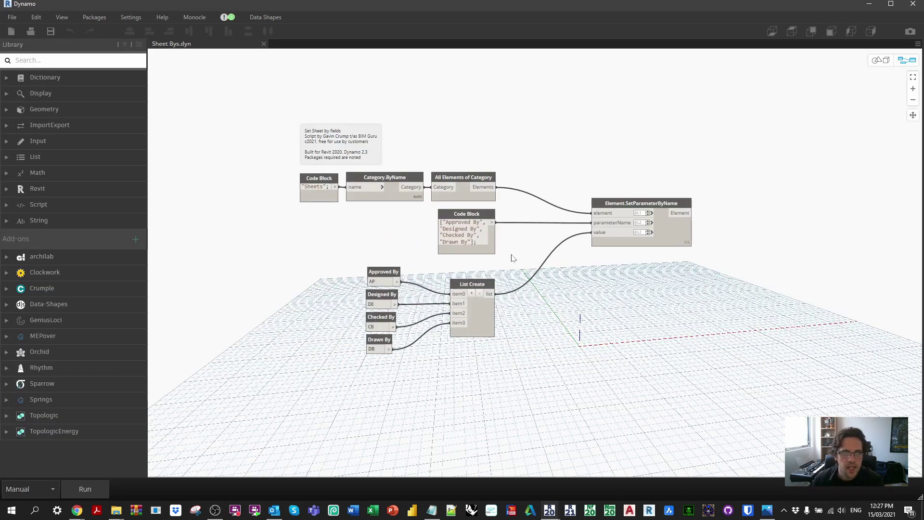
right_click(359, 273)
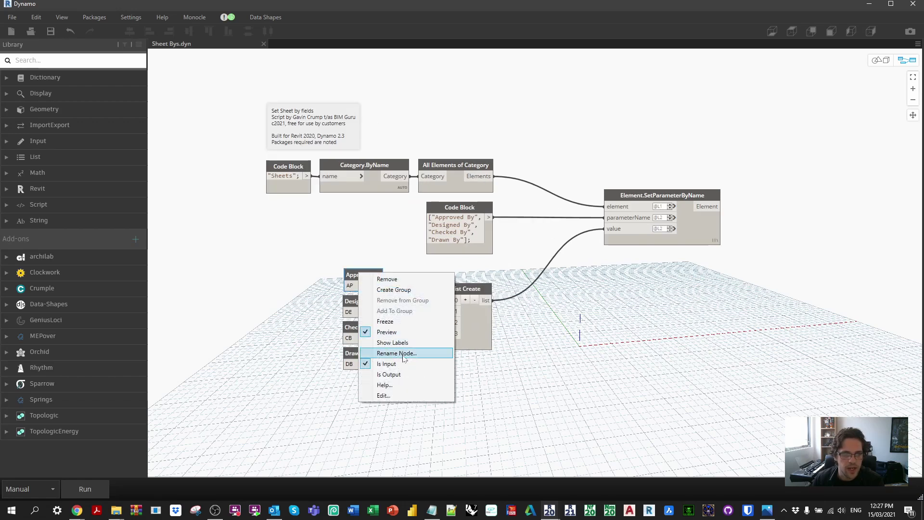
left_click(332, 229)
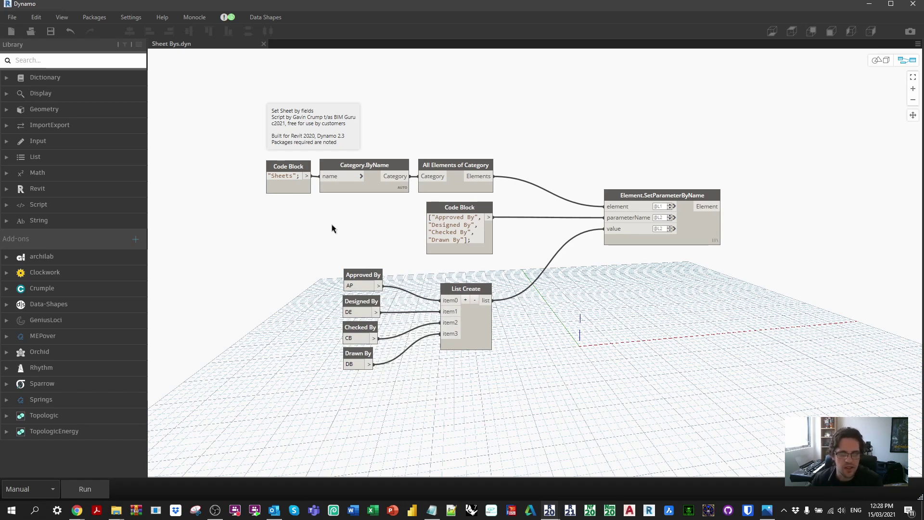
left_click(264, 45)
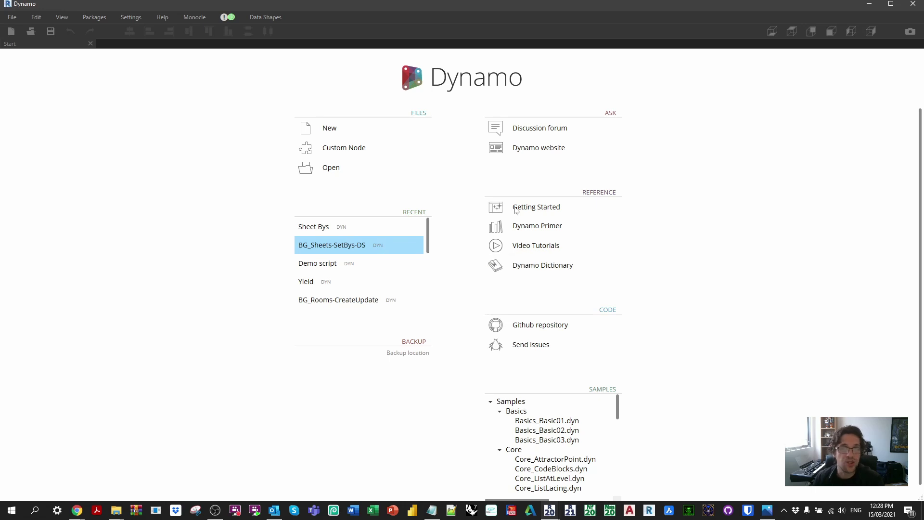
- Zoom and pan the graph to inspect the Listview, TextBox Data and MultipleInputForm++ nodes
scroll(540, 213, "down", 3)
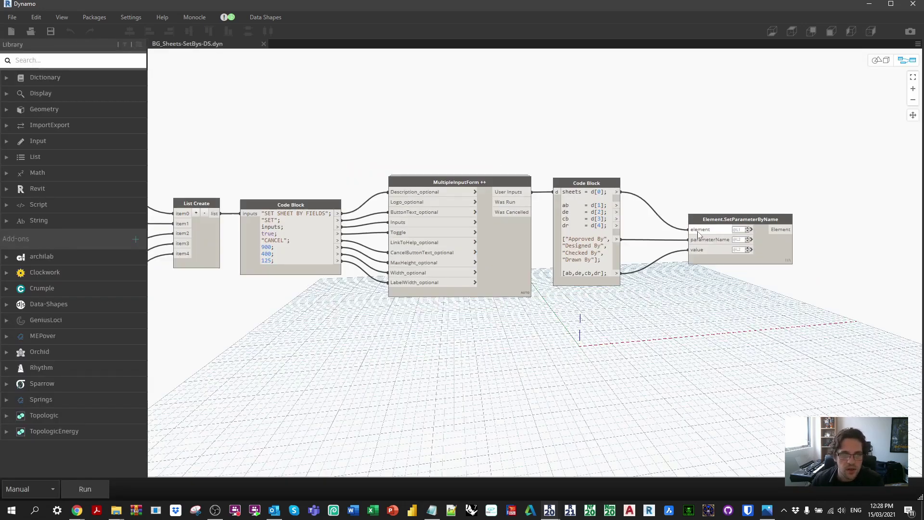
middle_click_drag(466, 181, 643, 182)
scroll(349, 202, "up", 2)
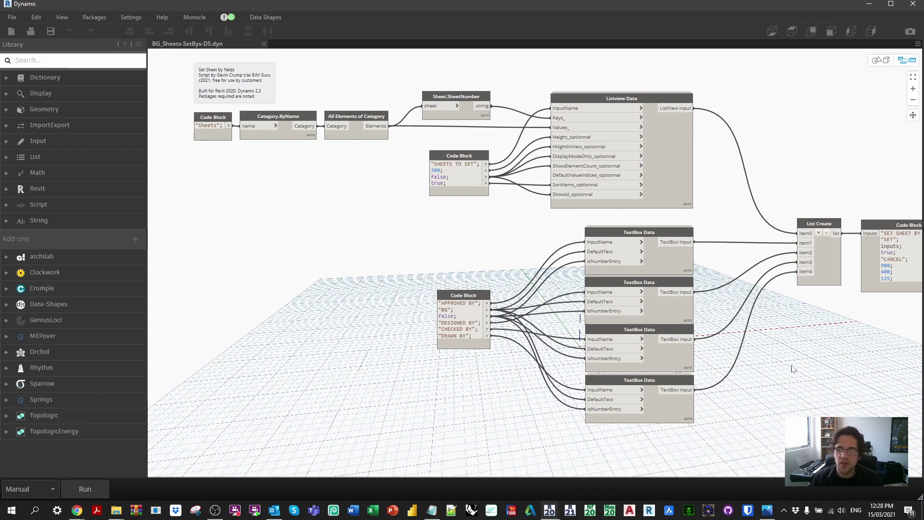
middle_click_drag(785, 376, 295, 347)
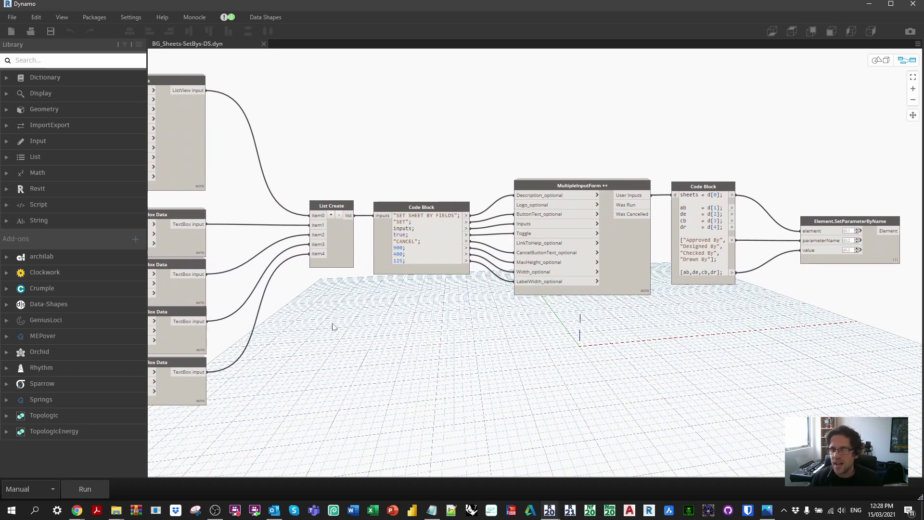
- Close the BG_Sheets-SetBys-DS graph and Dynamo, returning to Revit's Nonica tools
left_click(263, 44)
left_click(913, 5)
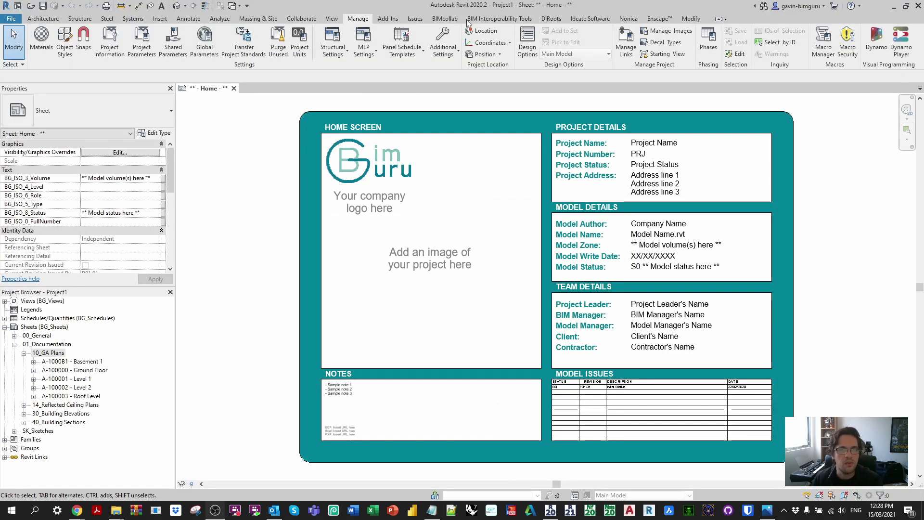
left_click(46, 36)
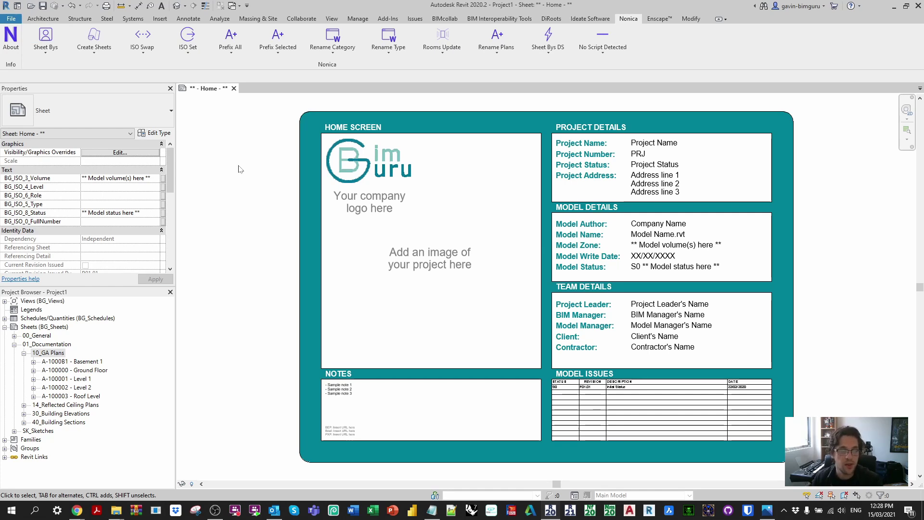
- Review the Ground Floor sheet's sign-off values AP, DE, CB and DB, then run Sheet Bys DS
left_click(73, 370)
scroll(105, 255, "down", 4)
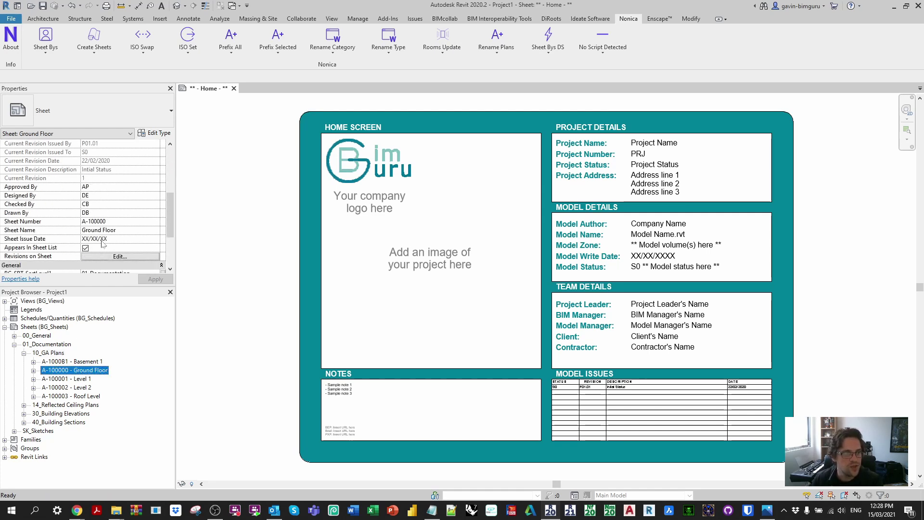
left_click(218, 118)
left_click(548, 38)
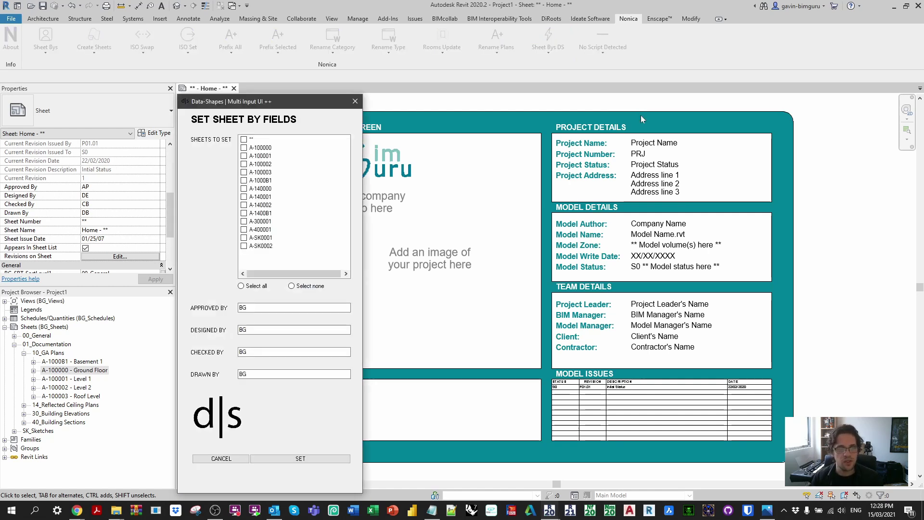
- Select and tick all sheets from A-100000 to A-SK0002 in the Set Sheet By Fields form
left_click_drag(305, 100, 583, 68)
left_click(539, 114)
left_click(538, 213, "shift")
left_click(522, 213)
- Enter AAAA, DDD, CCCC and DDDD for Approved, Designed, Checked and Drawn By, then apply with SET
left_click(568, 275)
key("ctrl+a")
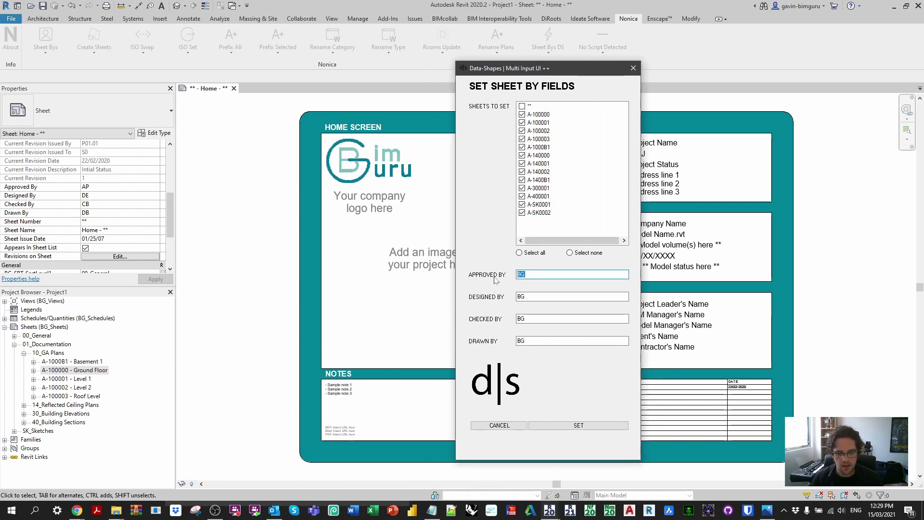
type("aAAA")
key("Tab")
type("DDD")
key("Tab")
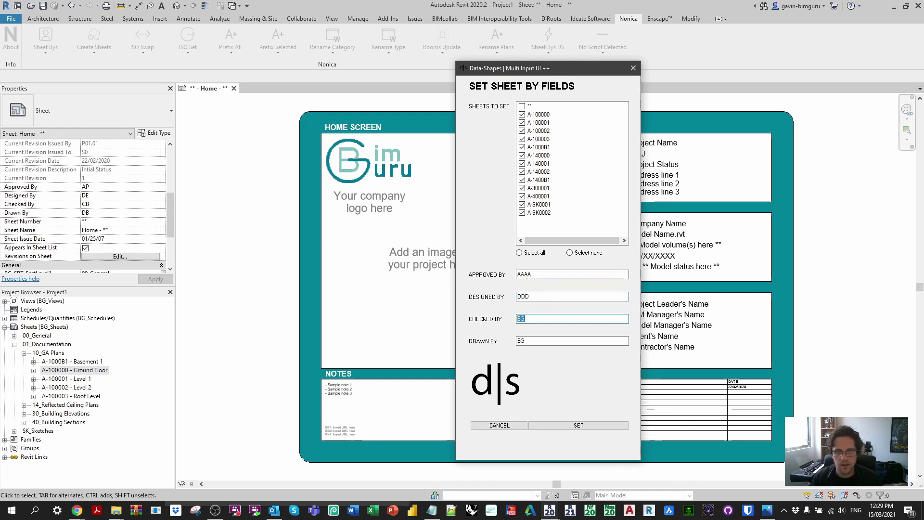
type("CCC")
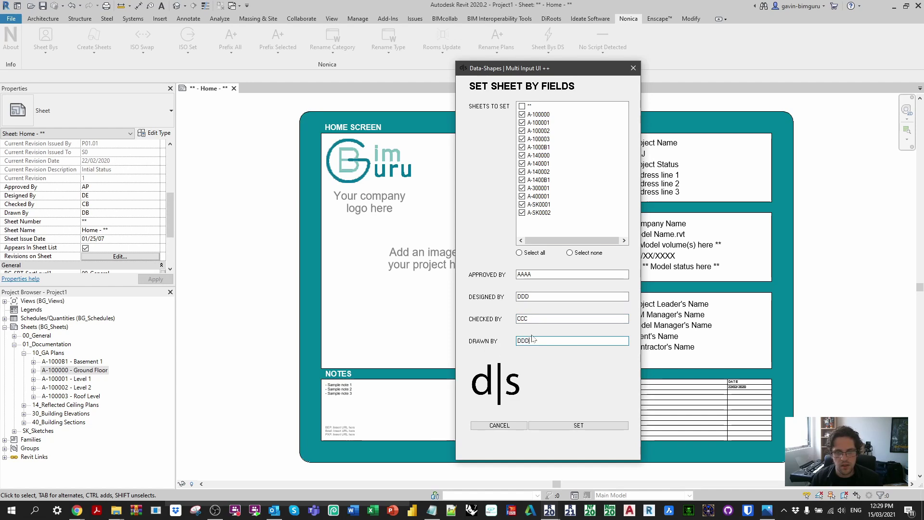
type("C")
key("Tab")
type("DDDD")
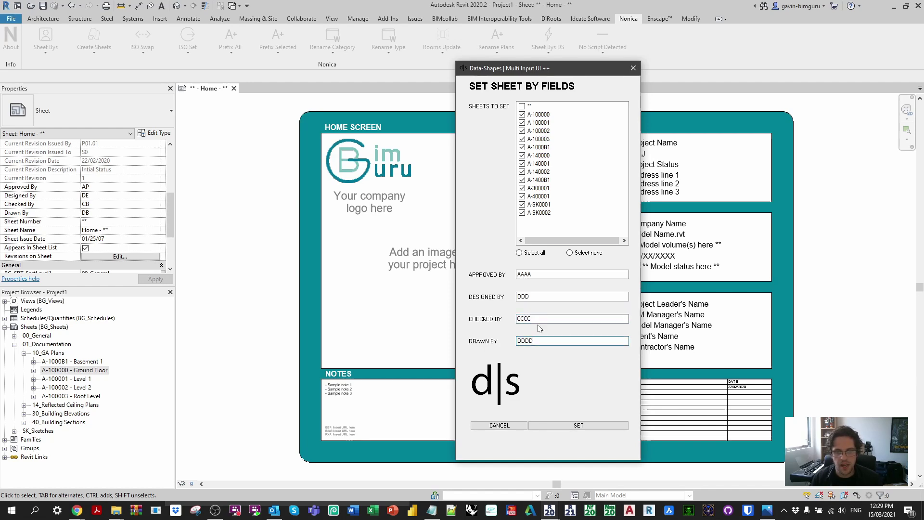
left_click(582, 426)
- Verify Ground Floor shows AAAA, DDD, CCCC and DDDD, then relaunch the Sheet Bys DS form
left_click(91, 370)
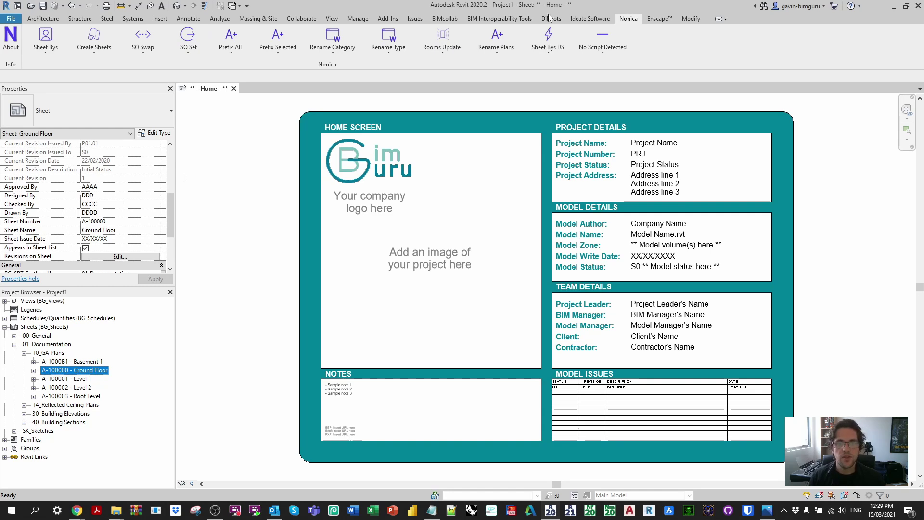
left_click(548, 39)
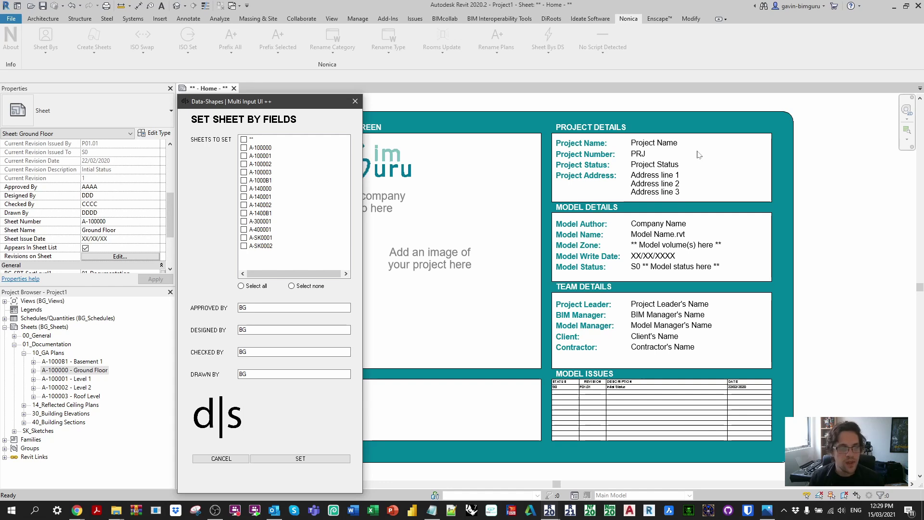
- Close the Data-Shapes Set Sheet By Fields dialog with CANCEL
left_click(222, 458)
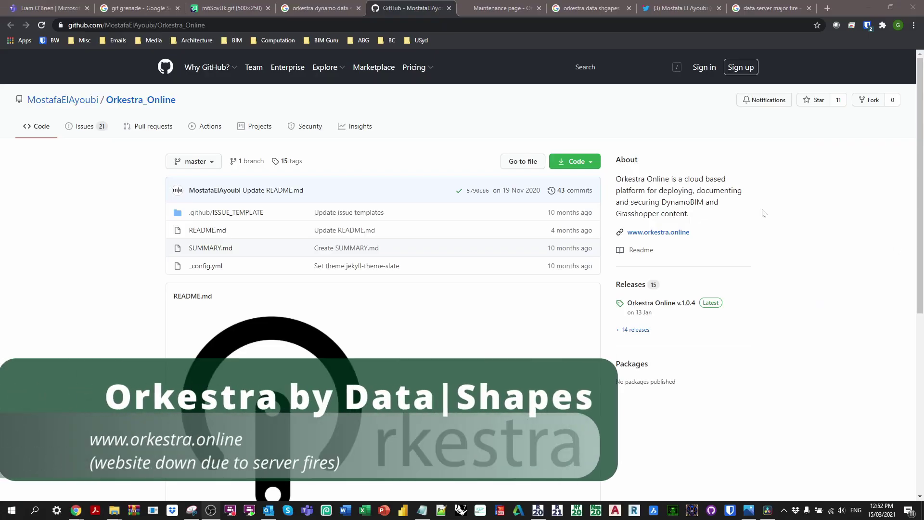
scroll(824, 215, "down", 2)
scroll(825, 215, "down", 5)
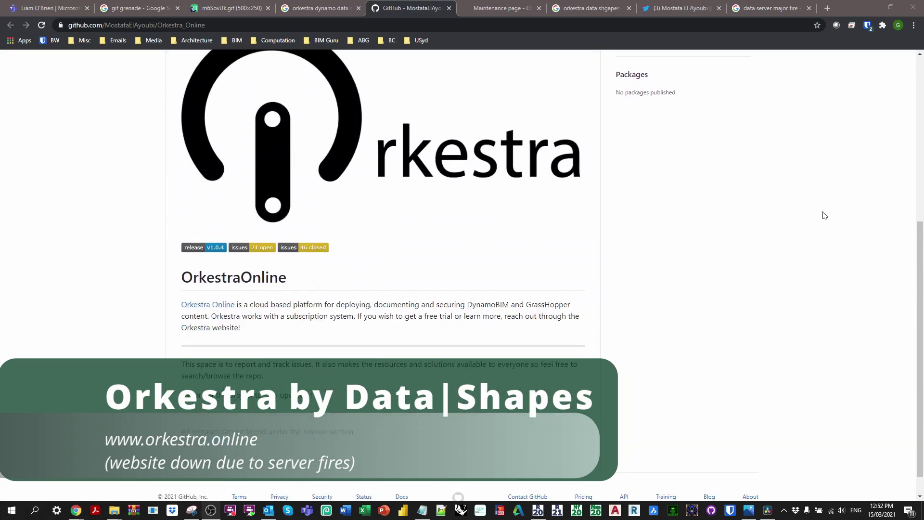